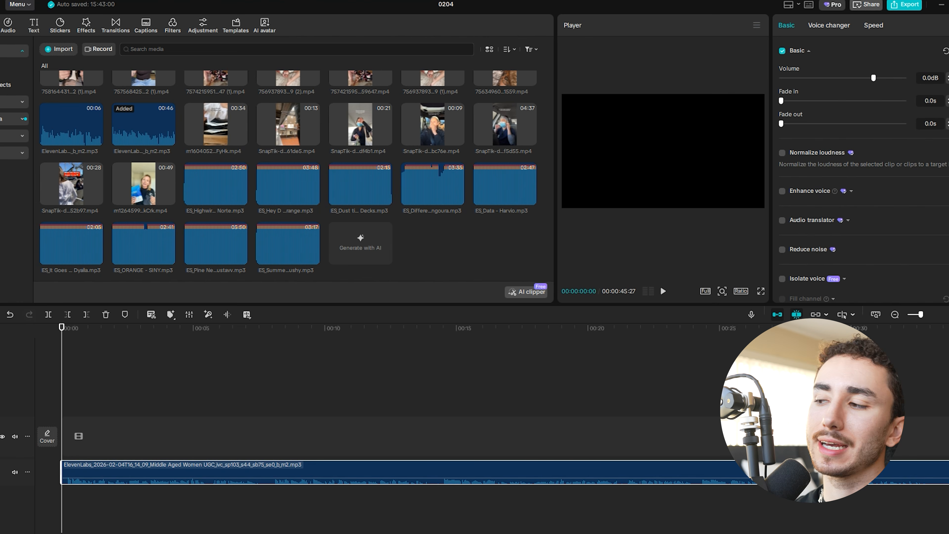
Step: Trim about 5 frames of silence off the start of the ElevenLabs voiceover clip
{"action": "left_click", "coordinate": [948, 314]}
{"action": "left_click", "coordinate": [948, 314]}
{"action": "left_click", "coordinate": [948, 314]}
{"action": "left_click", "coordinate": [948, 315]}
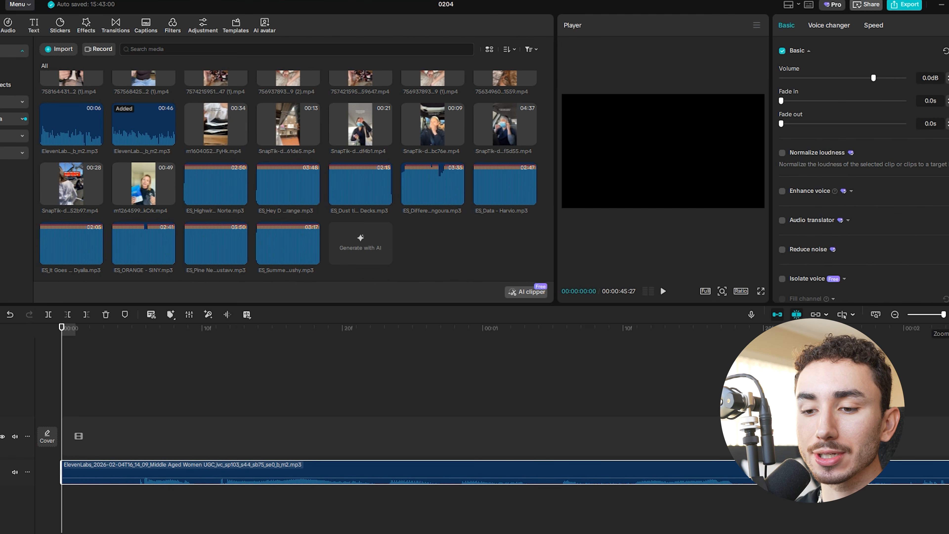
{"action": "left_click_drag", "start_coordinate": [62, 471], "coordinate": [88, 471]}
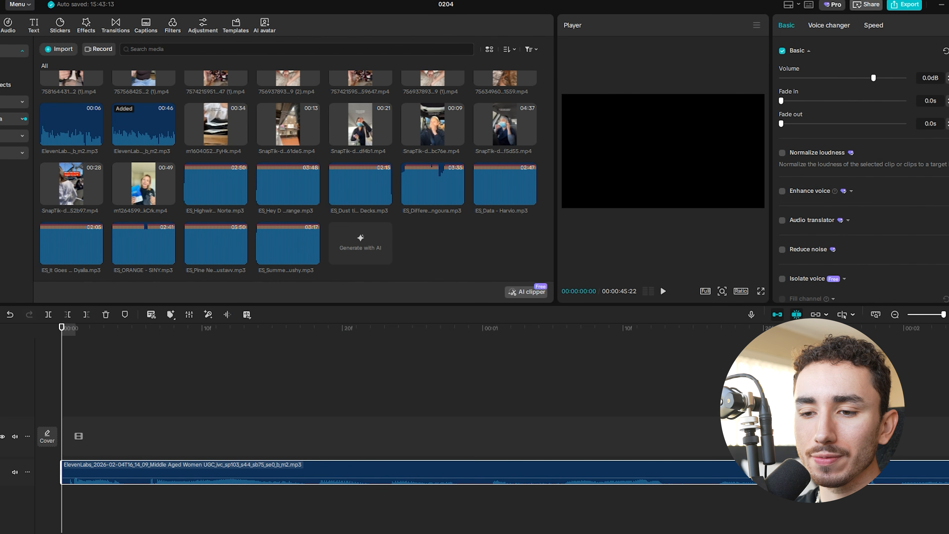
Step: Cut the pauses out of the voiceover and close the gaps so its pieces sit back to back
{"action": "key", "text": "Right"}
{"action": "key", "text": "Right"}
{"action": "key", "text": "Right"}
{"action": "key", "text": "Right"}
{"action": "key", "text": "Right"}
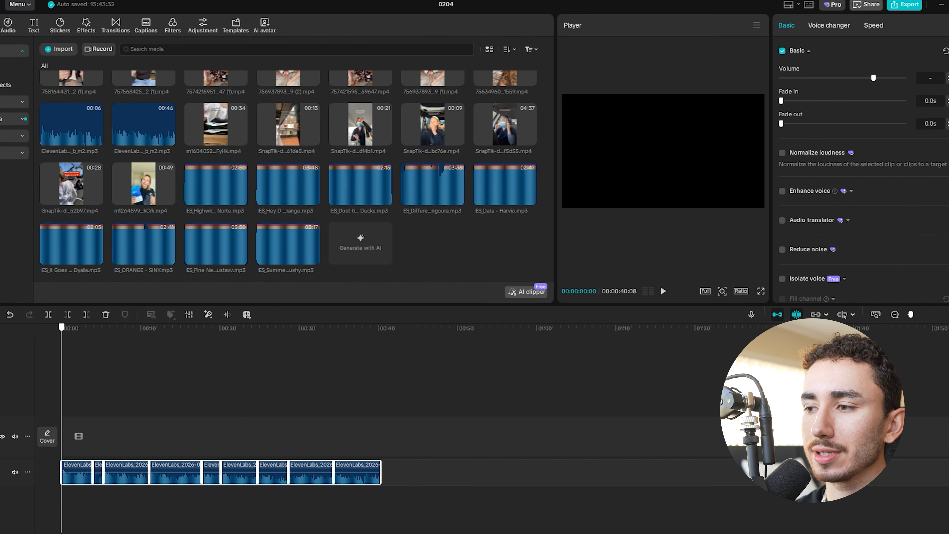
Step: Step through the cut voiceover pieces and return the playhead to the start of the timeline
{"action": "key", "text": "Right"}
{"action": "key", "text": "Right"}
{"action": "key", "text": "Right"}
{"action": "key", "text": "Right"}
{"action": "key", "text": "Right"}
{"action": "key", "text": "Right"}
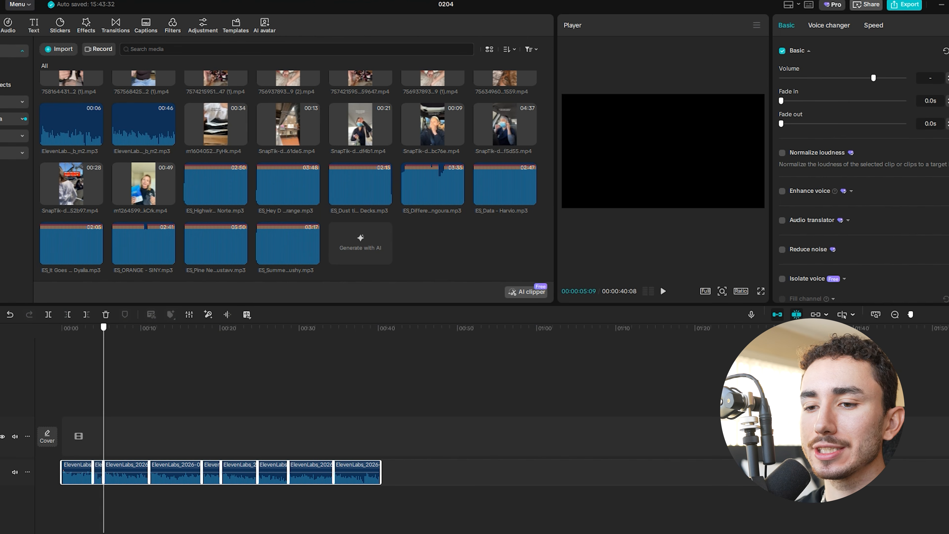
{"action": "left_click_drag", "start_coordinate": [111, 327], "coordinate": [62, 327]}
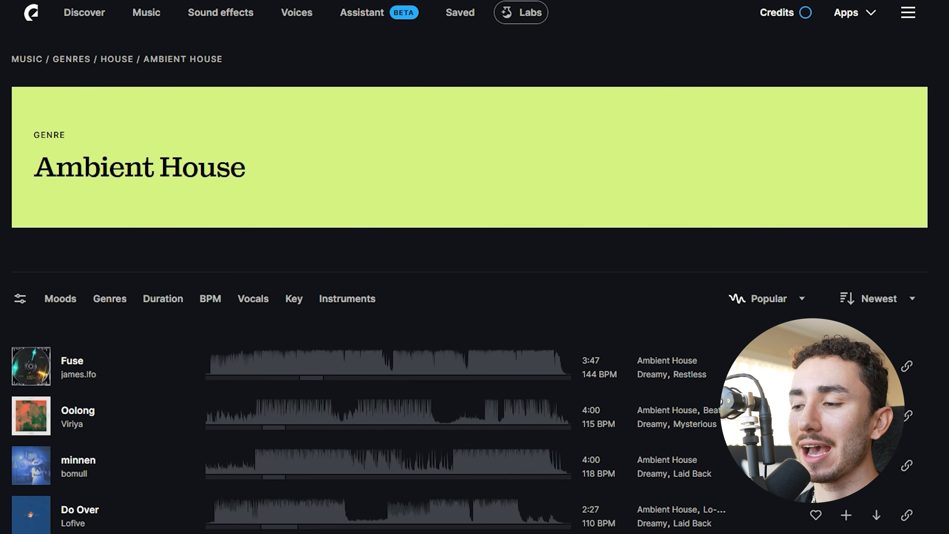
Step: Look through the Ambient House music tracks online and lower the Summer Nights background track's volume to -22.5 dB
{"action": "scroll", "coordinate": [474, 262], "scroll_direction": "down", "scroll_amount": 7}
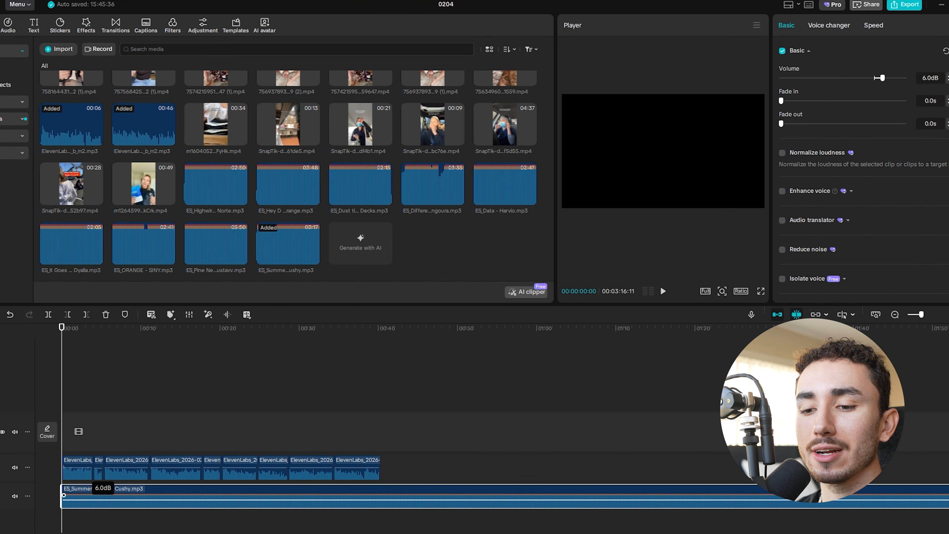
{"action": "left_click_drag", "start_coordinate": [104, 500], "coordinate": [108, 505]}
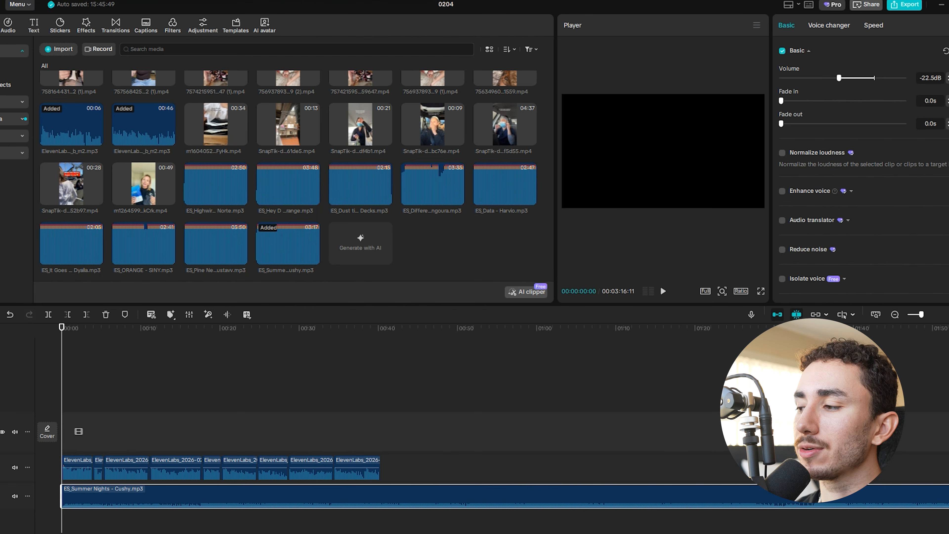
Step: Split the masked woman's opening video clip at 00:00:02:09 and scrub ahead in it to about 15 seconds
{"action": "left_click", "coordinate": [948, 314]}
{"action": "left_click", "coordinate": [948, 314]}
{"action": "left_click", "coordinate": [948, 314]}
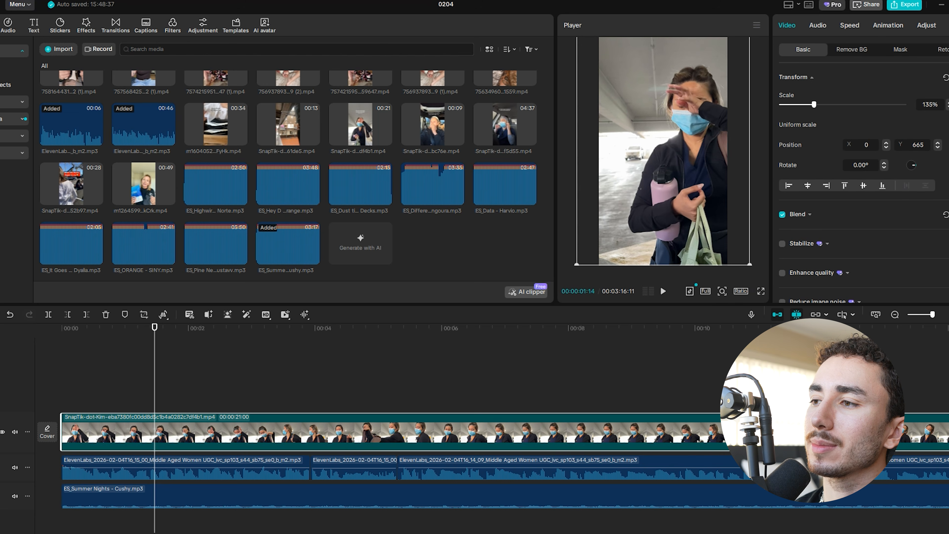
{"action": "left_click_drag", "start_coordinate": [154, 327], "coordinate": [61, 327]}
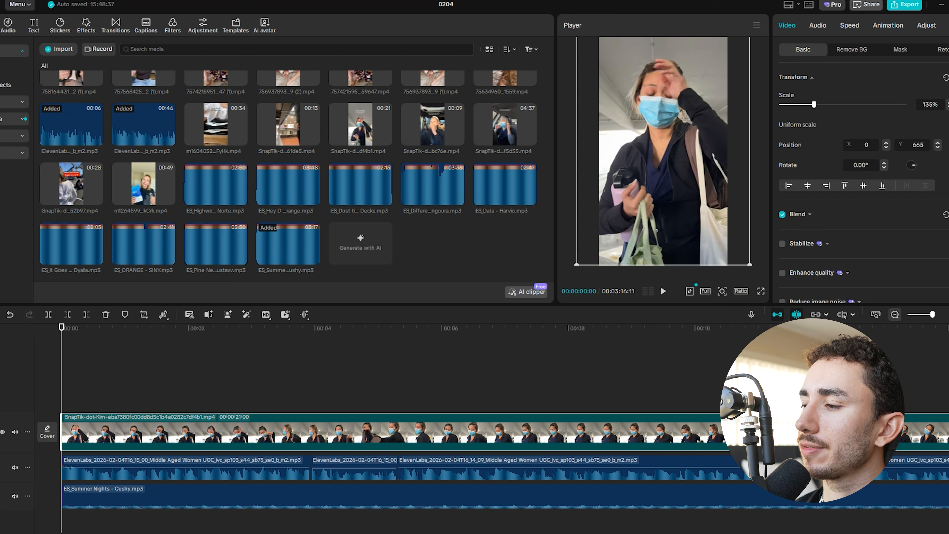
{"action": "left_click", "coordinate": [895, 315]}
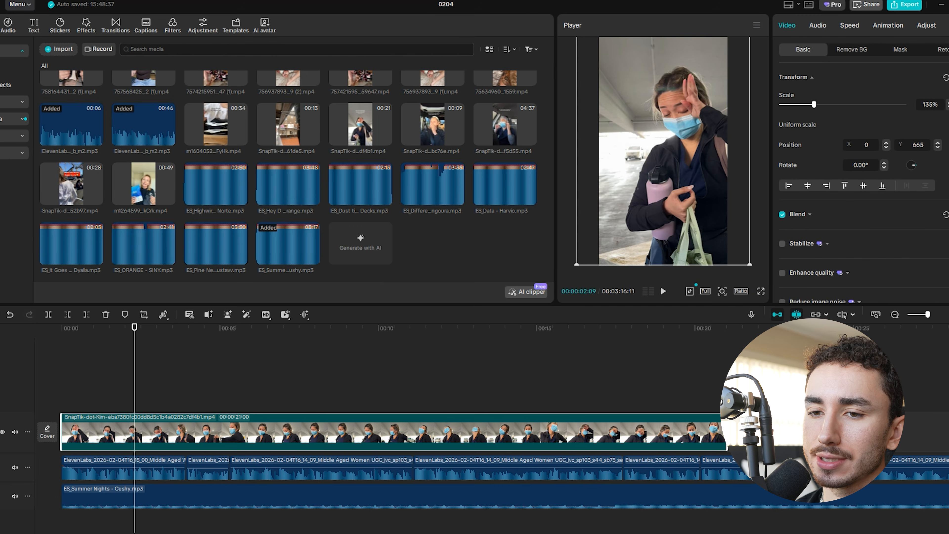
{"action": "left_click", "coordinate": [48, 314]}
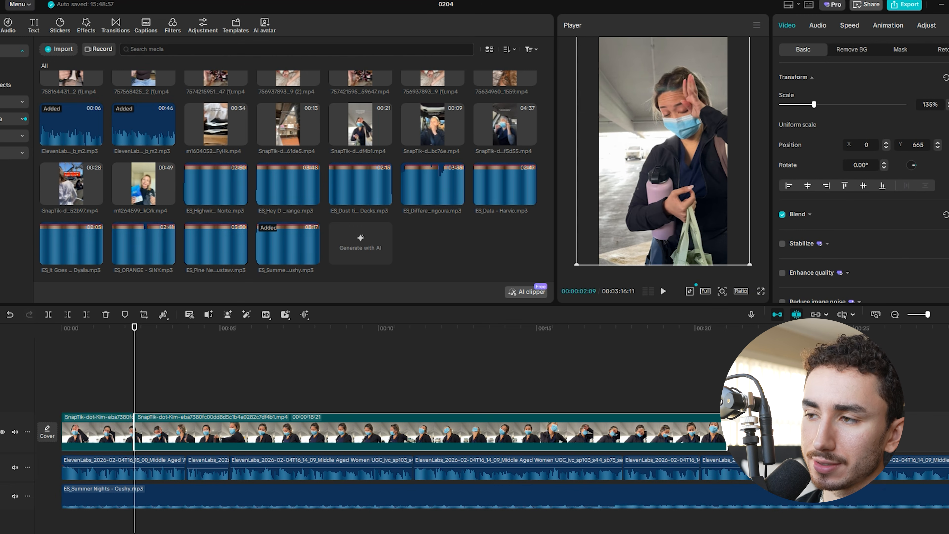
{"action": "left_click_drag", "start_coordinate": [134, 328], "coordinate": [543, 327]}
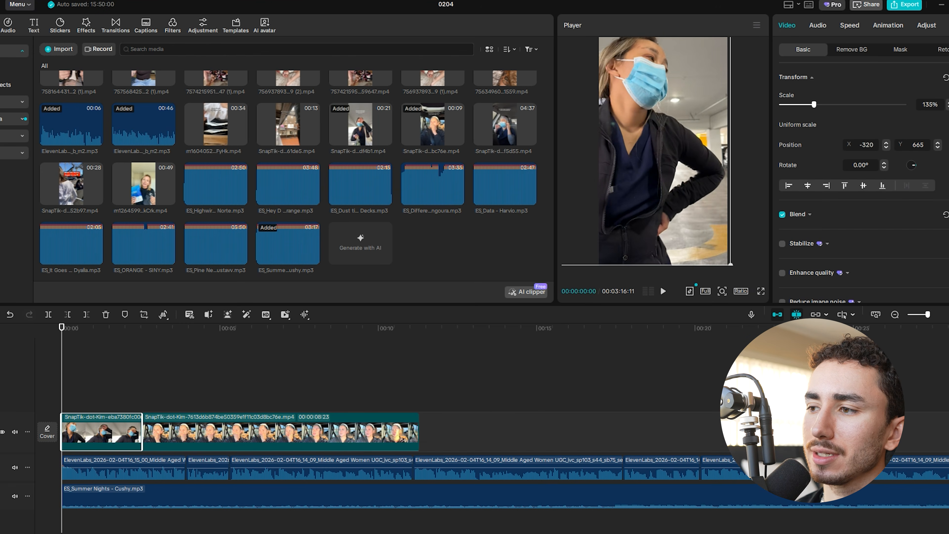
Step: Extend the end of the first video clip to 00:00:03:28, where the first voiceover piece ends
{"action": "key", "text": "space"}
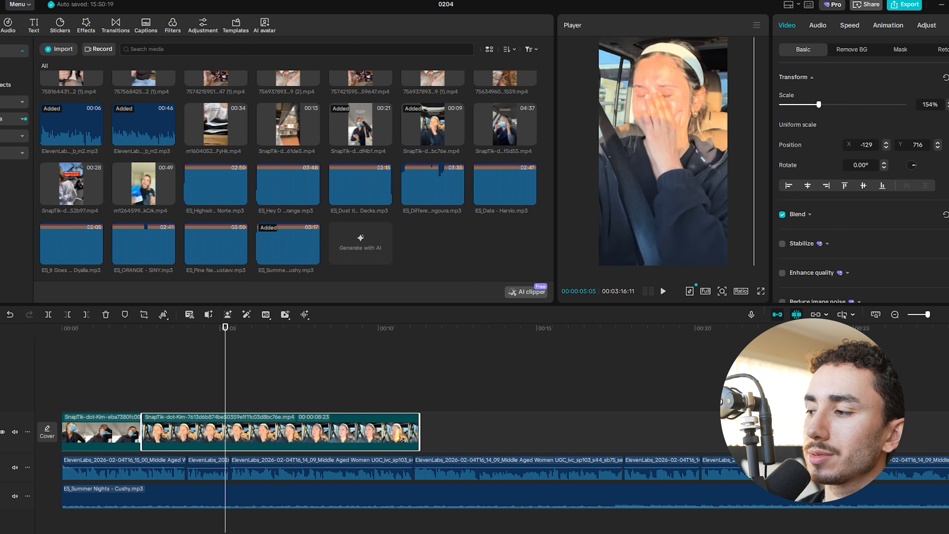
{"action": "left_click", "coordinate": [947, 314]}
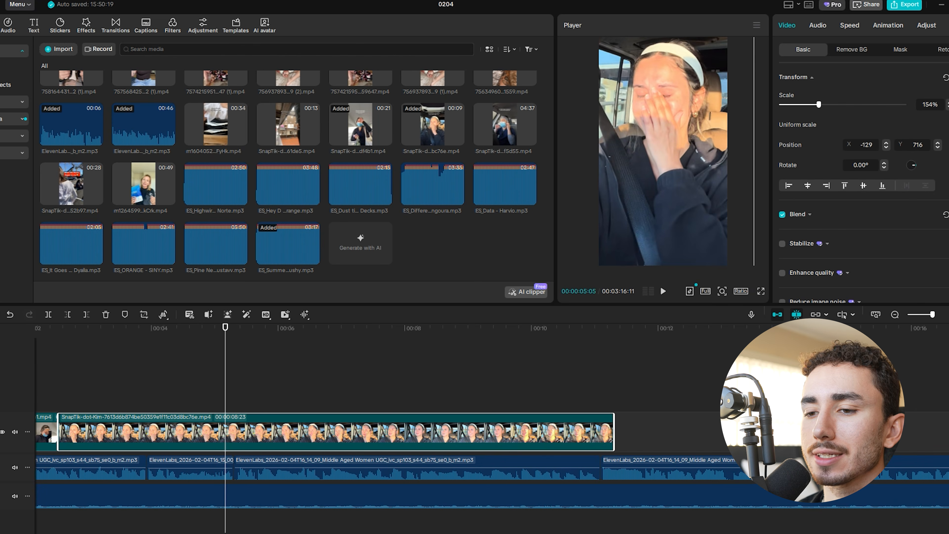
{"action": "left_click_drag", "start_coordinate": [225, 327], "coordinate": [310, 327]}
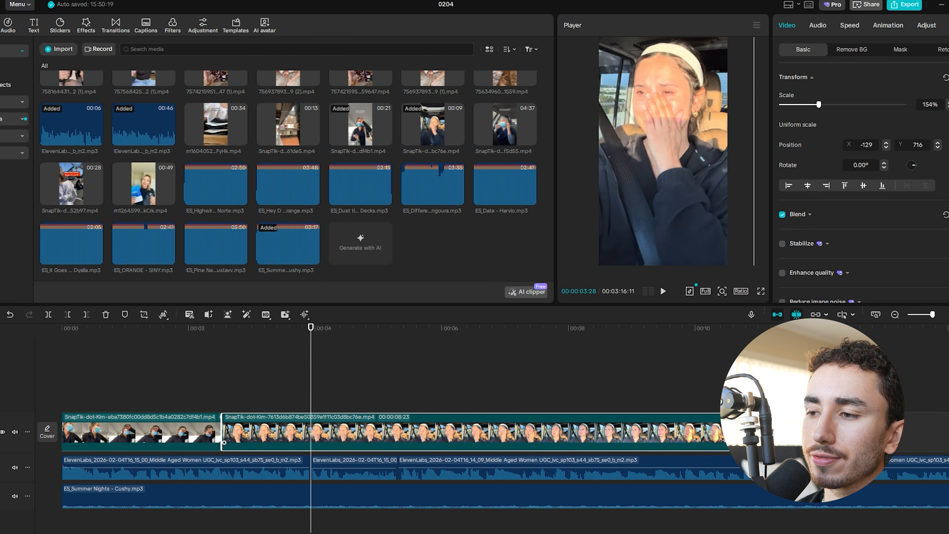
{"action": "left_click_drag", "start_coordinate": [224, 442], "coordinate": [312, 442]}
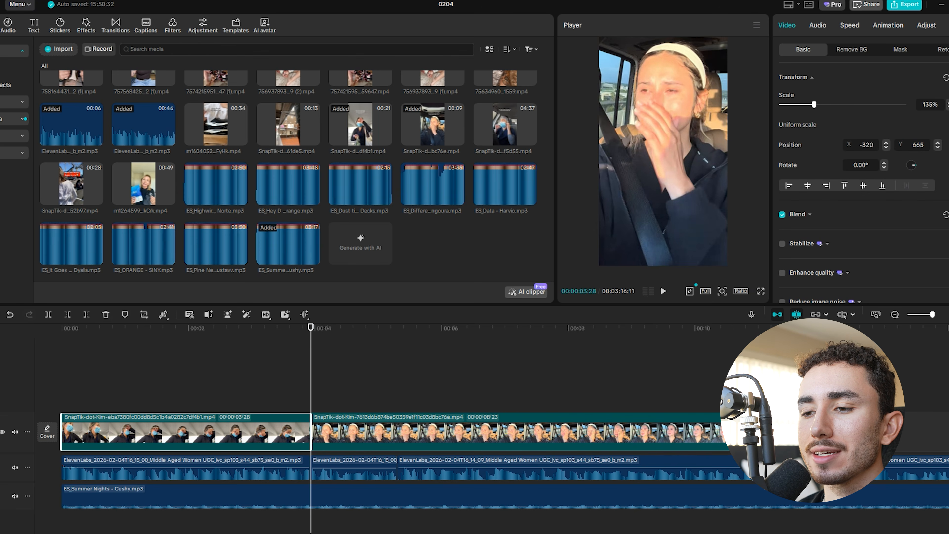
Step: Trim the end of the clip of the woman crying in the car to the end of the second voiceover piece
{"action": "left_click_drag", "start_coordinate": [311, 327], "coordinate": [210, 327]}
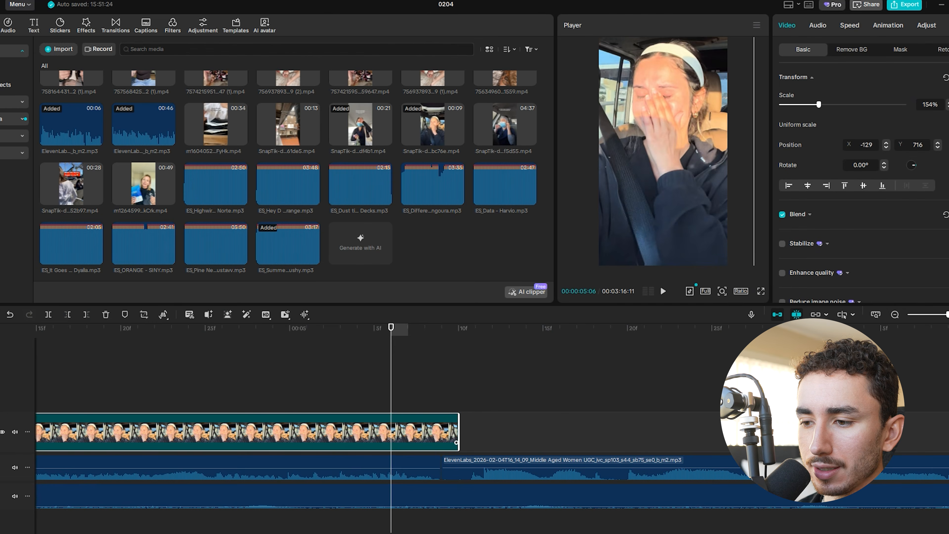
{"action": "left_click_drag", "start_coordinate": [456, 442], "coordinate": [441, 442]}
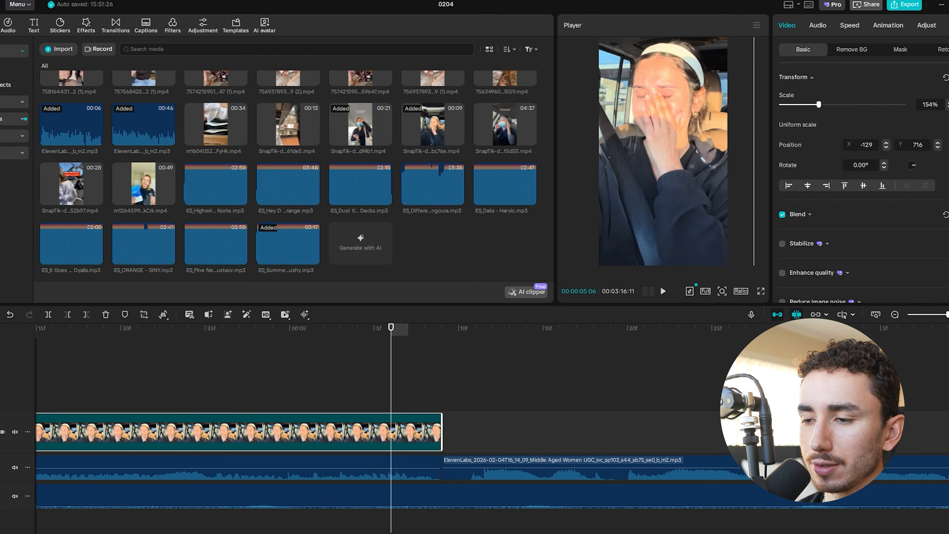
{"action": "left_click", "coordinate": [894, 314]}
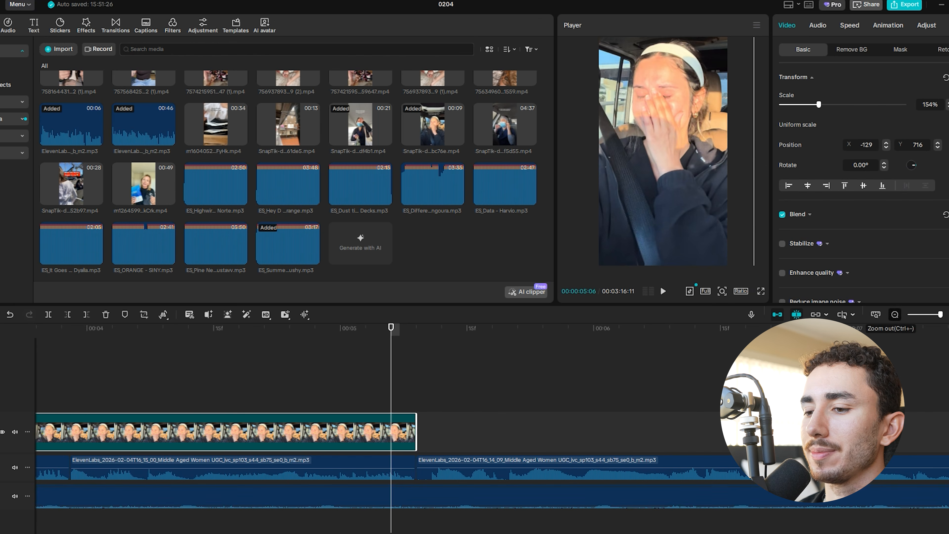
{"action": "left_click", "coordinate": [895, 314]}
{"action": "left_click", "coordinate": [894, 314]}
Step: Play back the assembled video clips to check them against the voiceover
{"action": "key", "text": "space"}
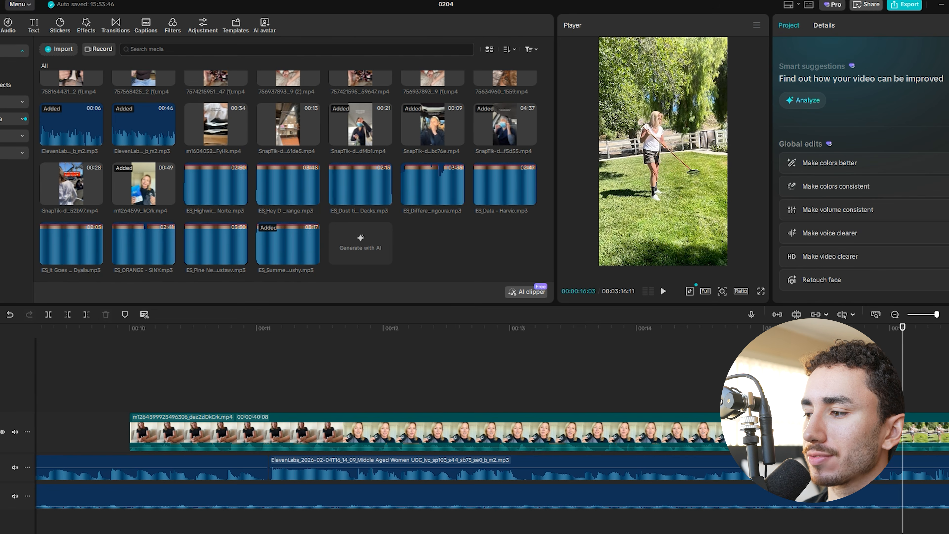
{"action": "left_click_drag", "start_coordinate": [902, 327], "coordinate": [409, 327]}
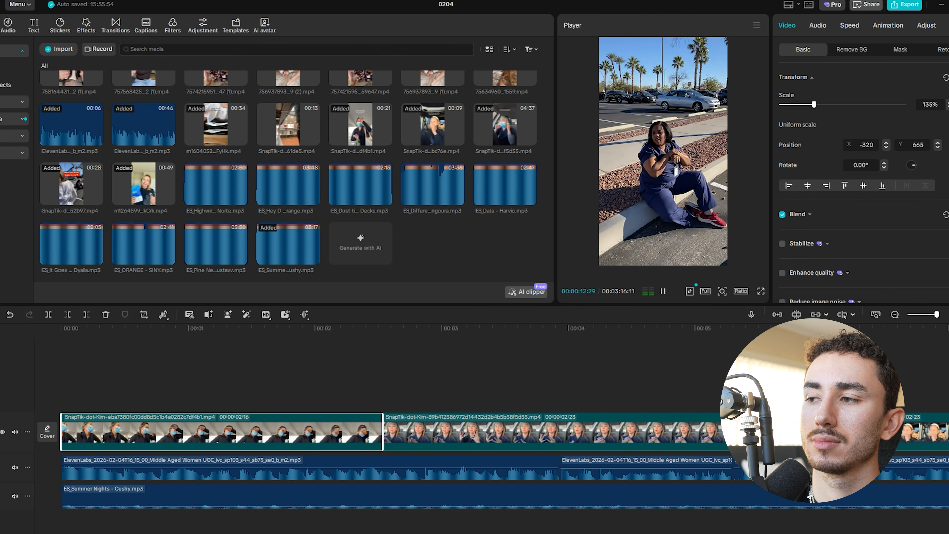
{"action": "key", "text": "space"}
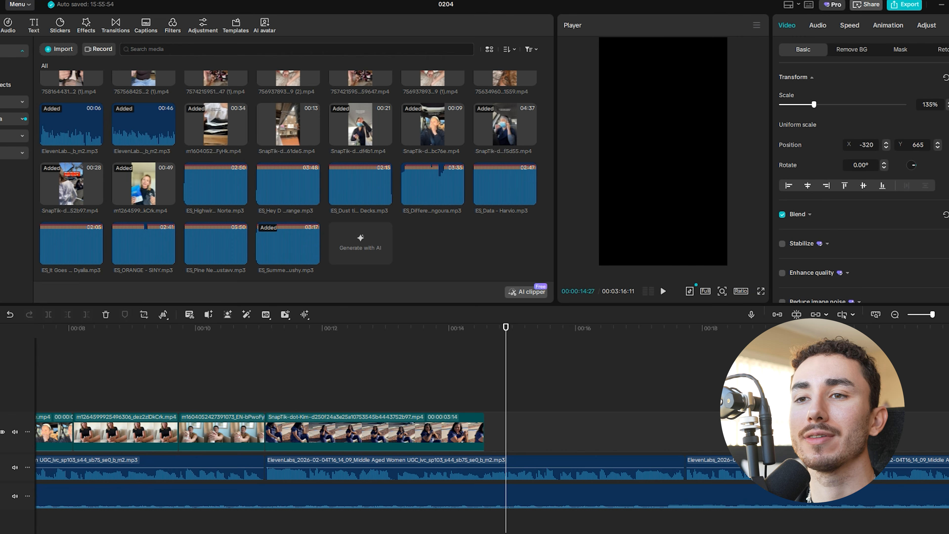
Step: Generate English captions for the voiceover and give them the white preset style with a black outline
{"action": "left_click", "coordinate": [146, 26]}
{"action": "left_click", "coordinate": [526, 292]}
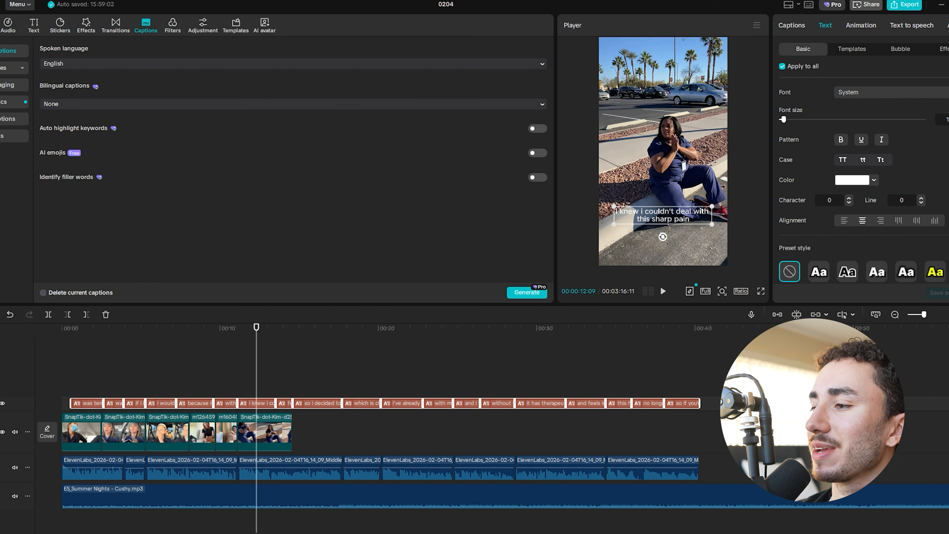
{"action": "scroll", "coordinate": [859, 201], "scroll_direction": "down", "scroll_amount": 2}
{"action": "left_click", "coordinate": [818, 233]}
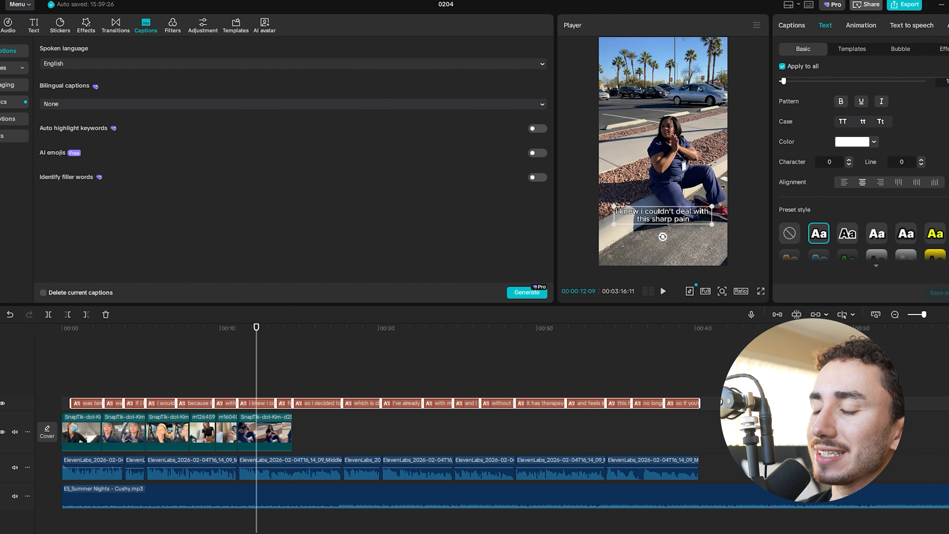
{"action": "scroll", "coordinate": [859, 179], "scroll_direction": "up", "scroll_amount": 2}
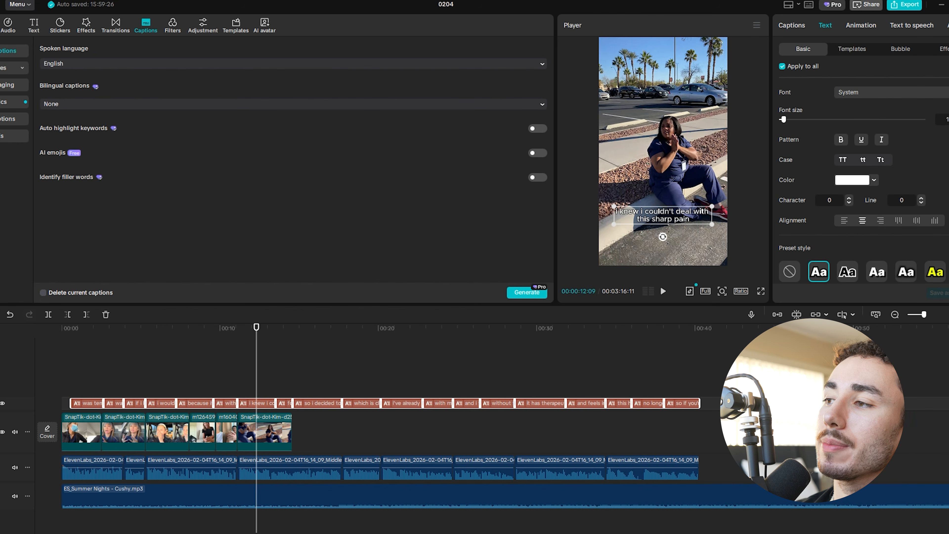
Step: Split the first caption before "plantar fasciitis" and open the caption "i would come home and start crying" for editing
{"action": "left_click", "coordinate": [791, 25]}
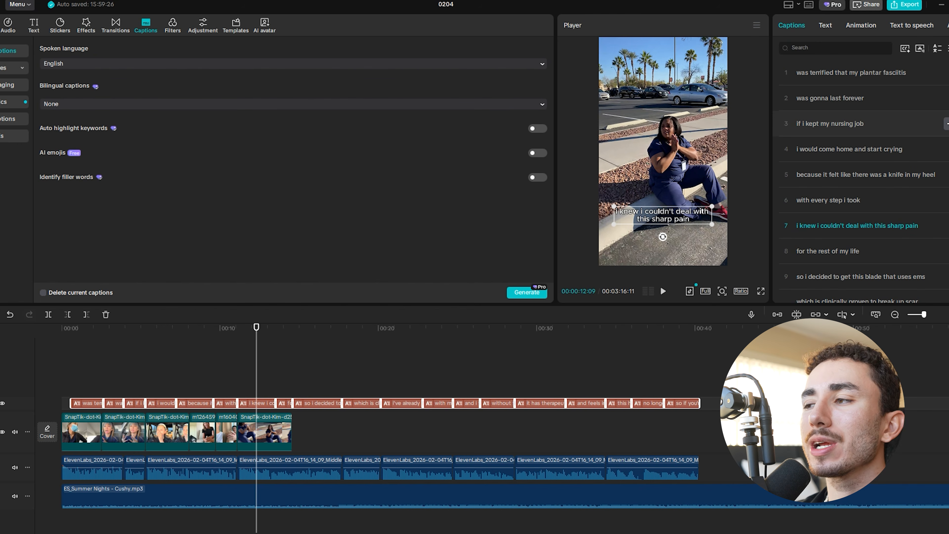
{"action": "left_click", "coordinate": [862, 73]}
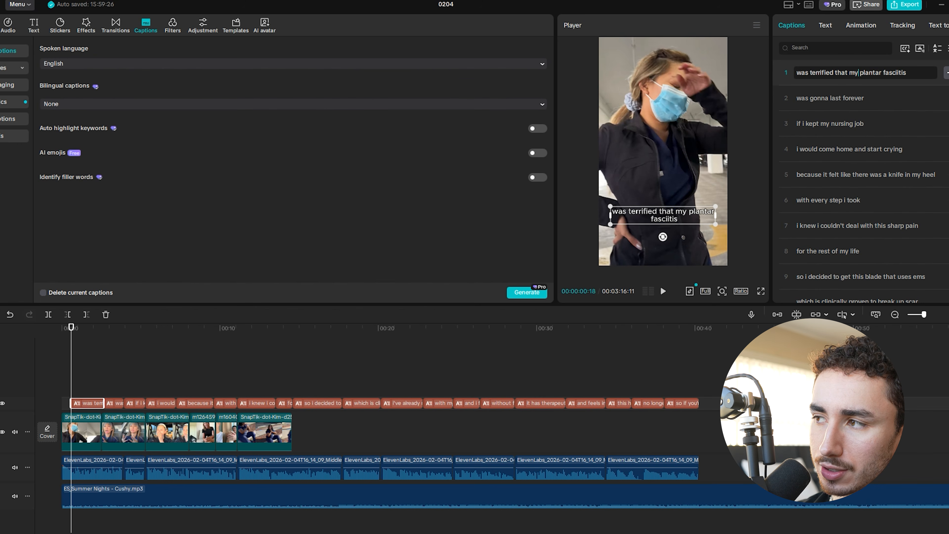
{"action": "key", "text": "Return"}
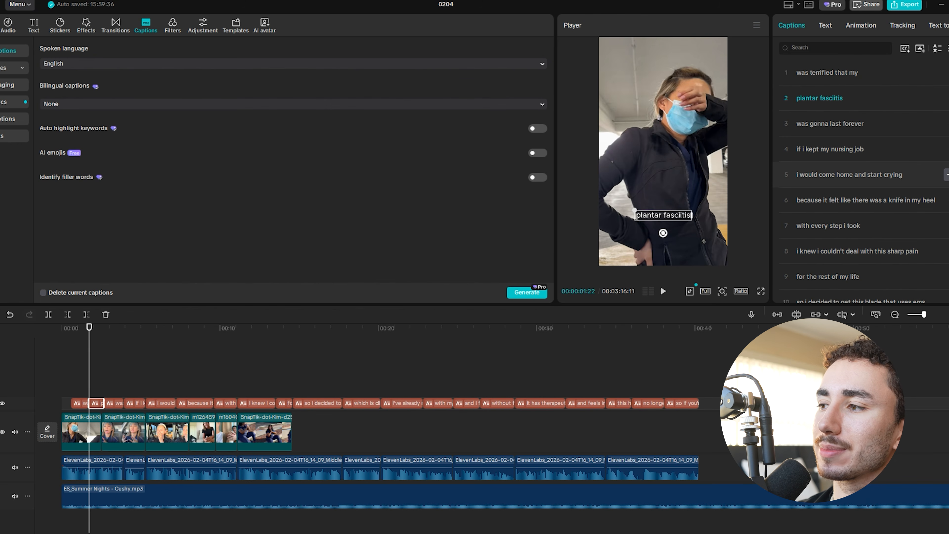
{"action": "left_click", "coordinate": [866, 174]}
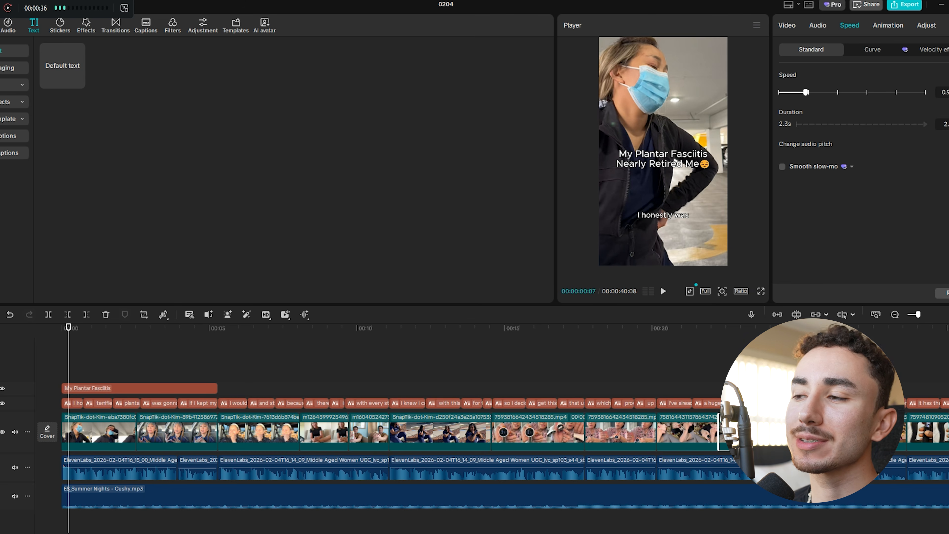
Step: Inspect the text settings of the "My Plantar Fasciitis Nearly Retired Me" title and the speed settings of the clip starting at about 22 seconds
{"action": "left_click", "coordinate": [139, 388]}
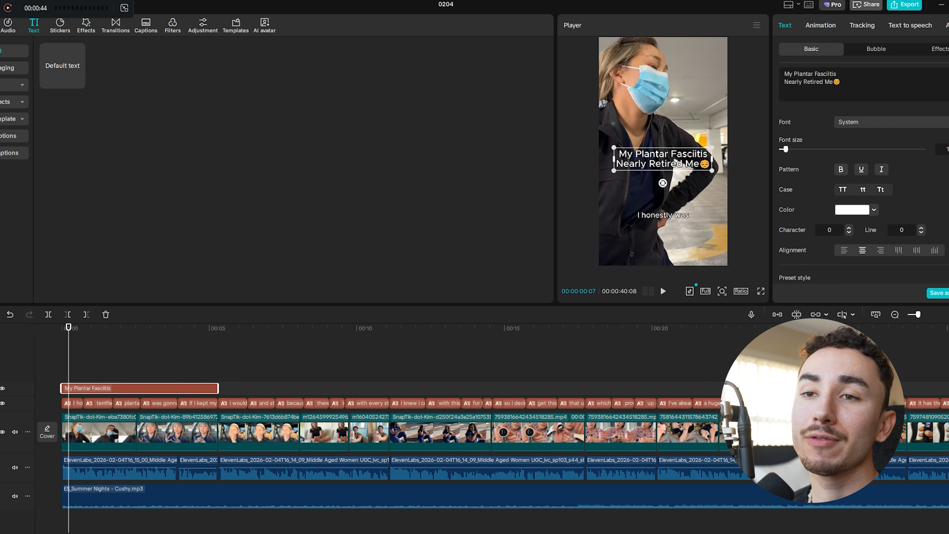
{"action": "left_click_drag", "start_coordinate": [70, 71], "coordinate": [111, 232]}
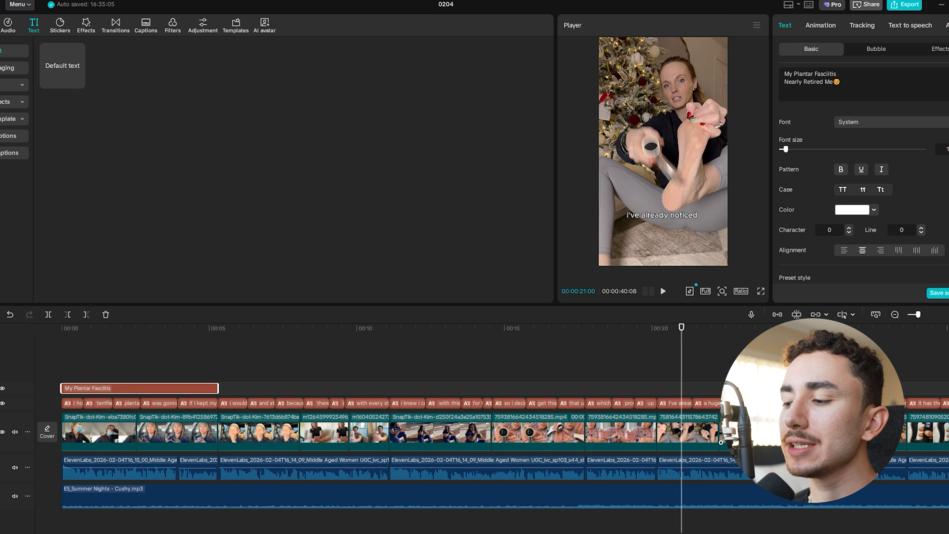
{"action": "left_click", "coordinate": [720, 442]}
{"action": "left_click", "coordinate": [849, 26]}
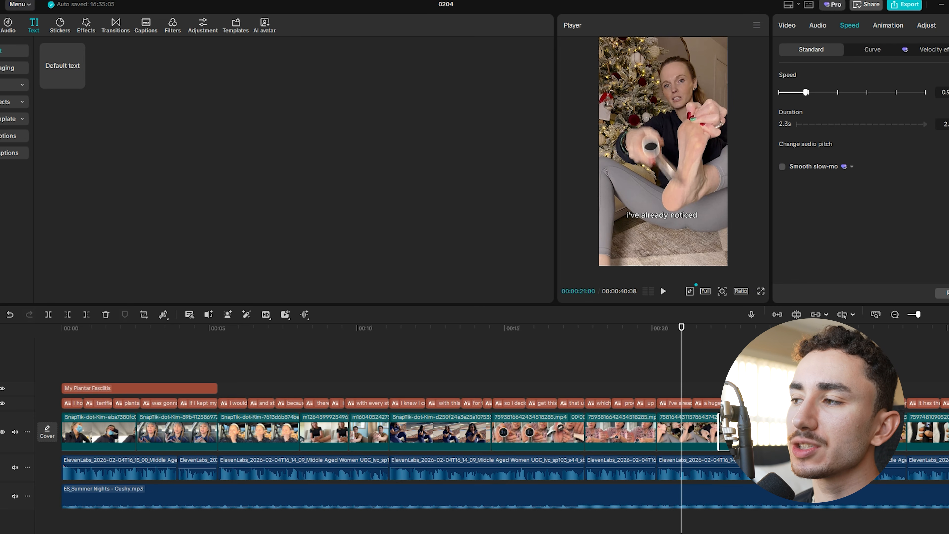